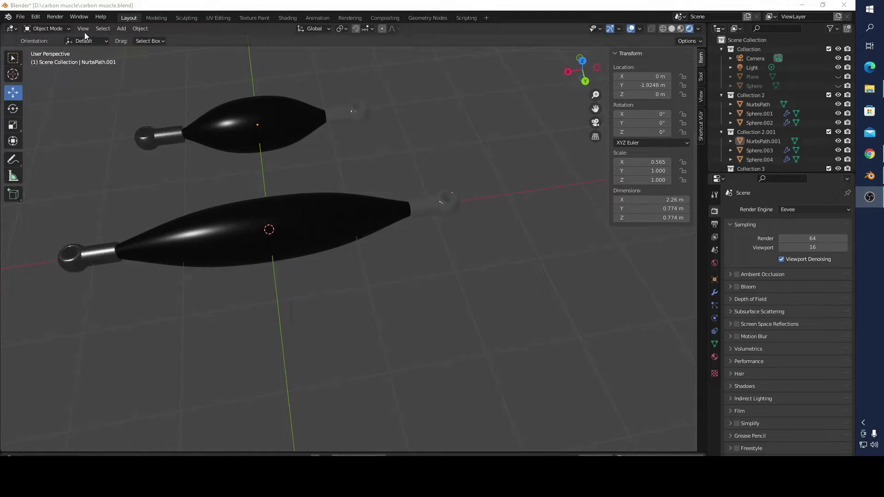
Step: Open Blender's Preferences window from the Edit menu, then close it again
click(40, 17)
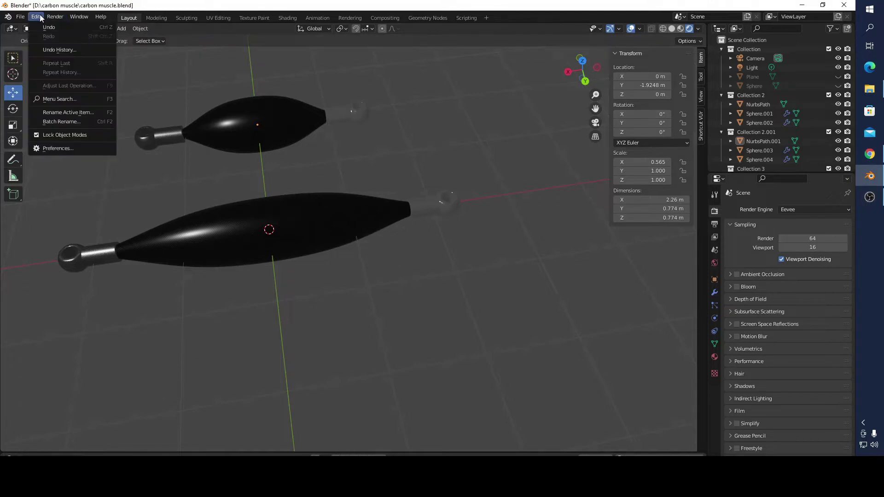
click(39, 148)
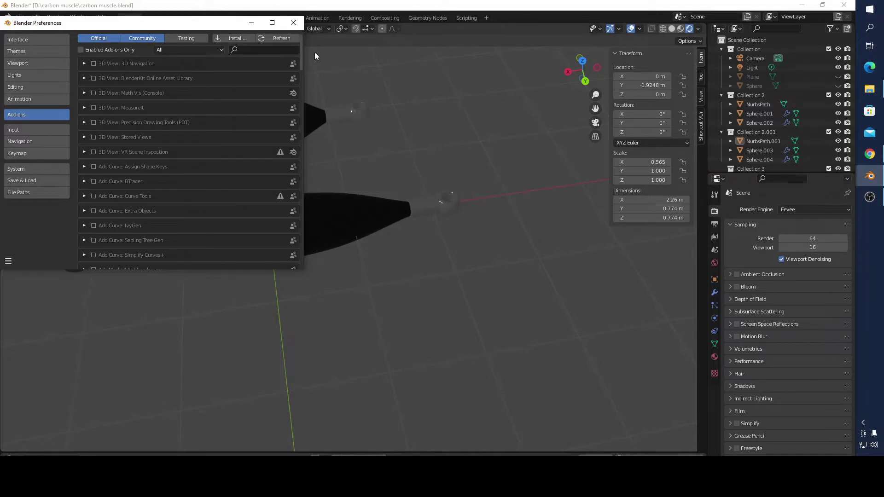
click(293, 24)
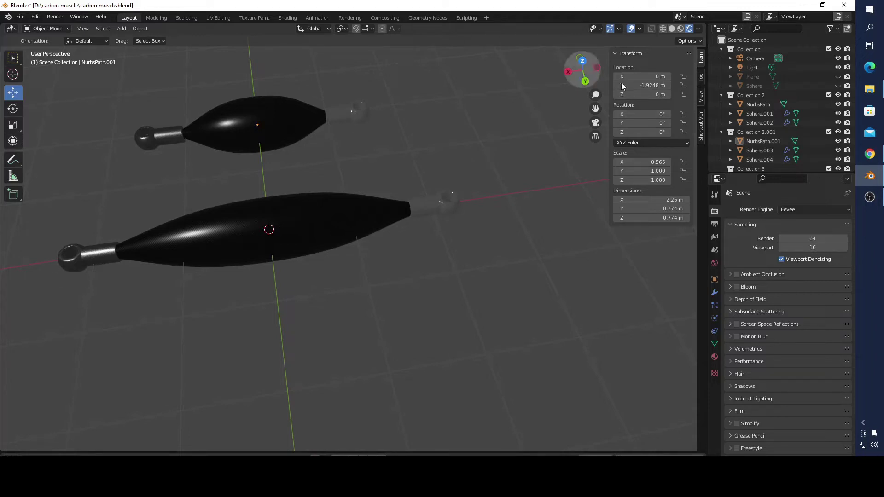
Step: In Chrome, go to blenderkit.com's Download page and review the three-step Blender 3.0+ install guide
click(873, 158)
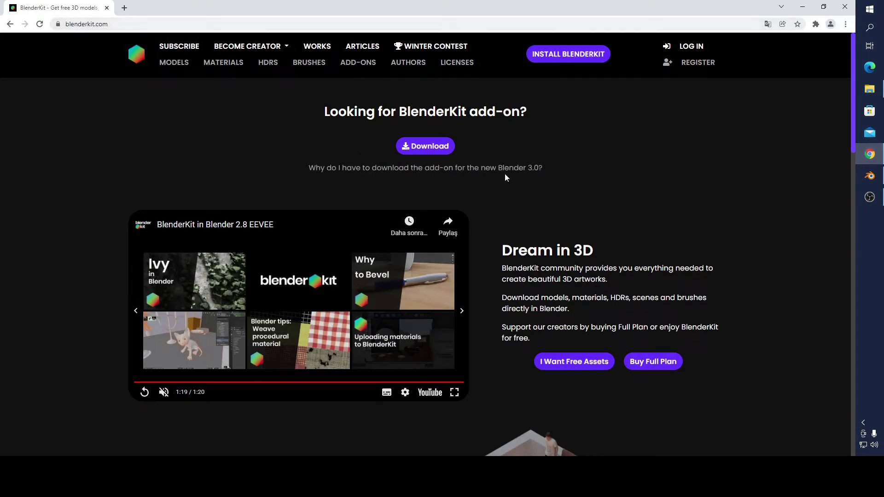
click(430, 148)
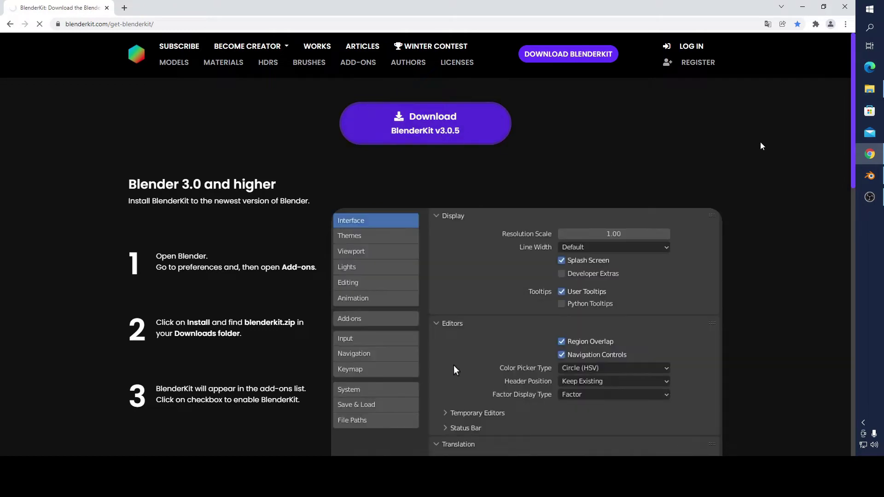
scroll(769, 165, down, 5)
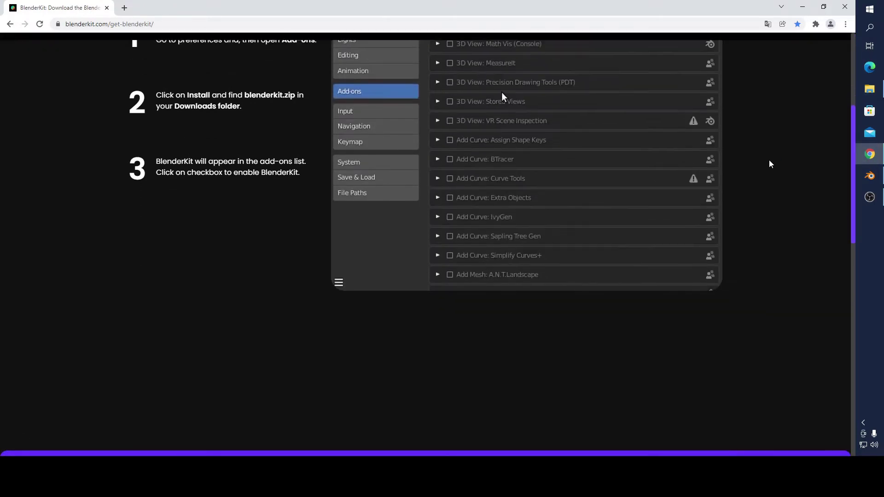
scroll(770, 162, up, 2)
scroll(572, 138, up, 1)
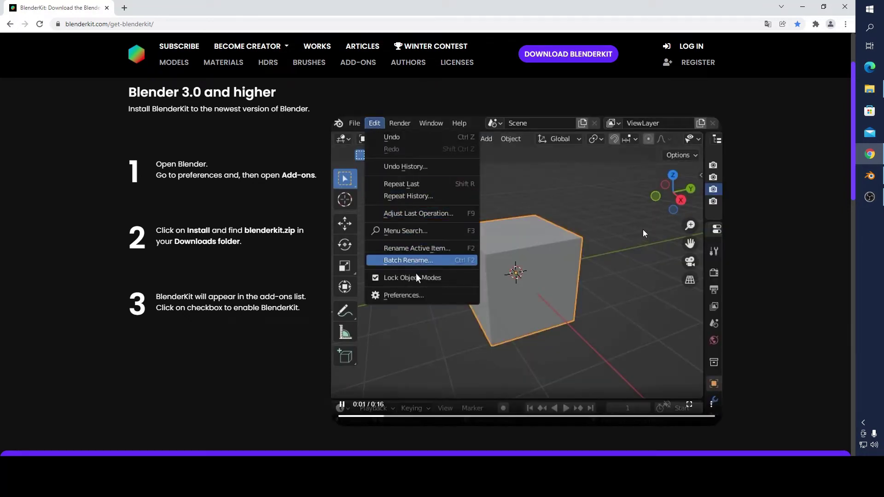
Step: Back in Blender, reopen Edit > Preferences on the Add-ons tab
click(862, 178)
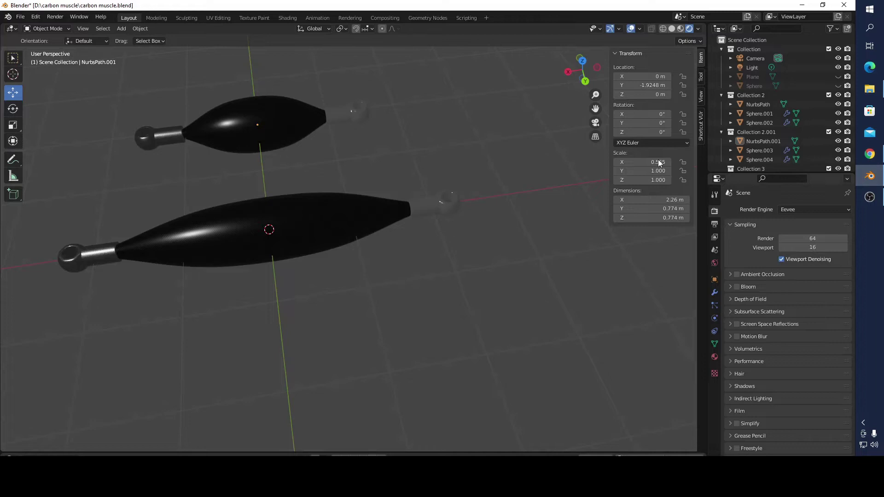
click(35, 17)
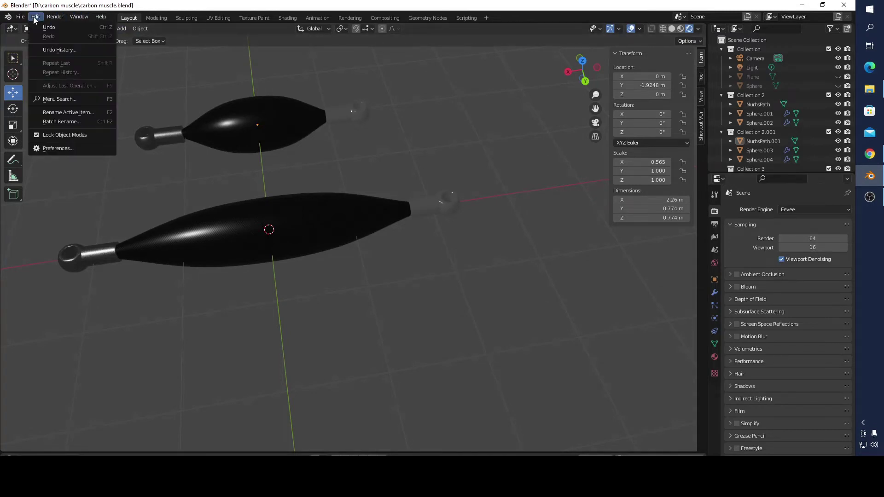
click(64, 148)
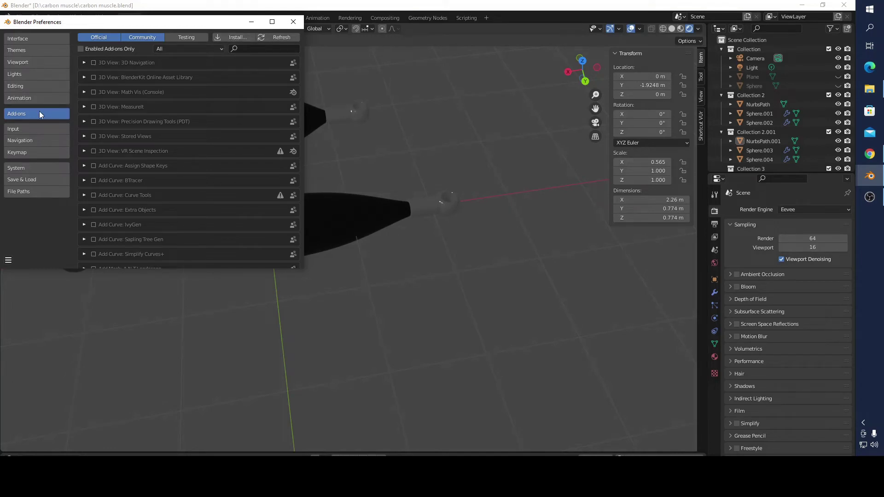
Step: Install blenderkit-3.0.5.zip from the Downloads\1 folder as a Blender add-on
click(242, 36)
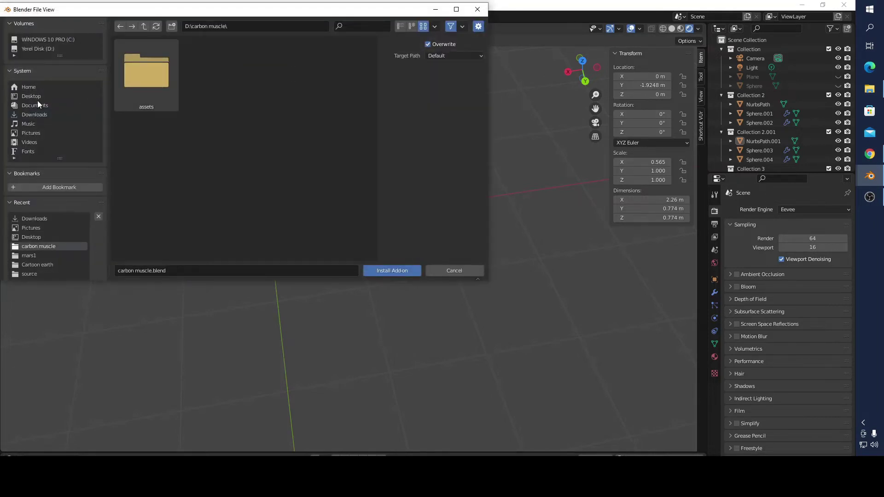
click(36, 116)
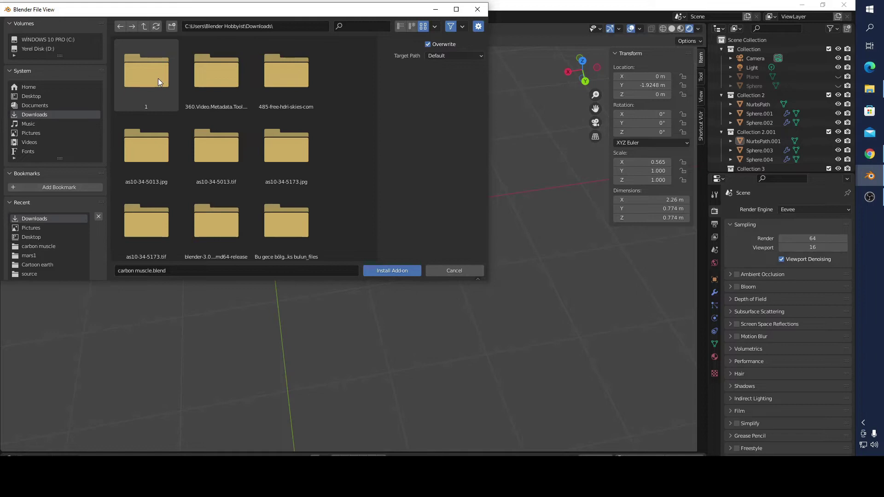
double_click(147, 73)
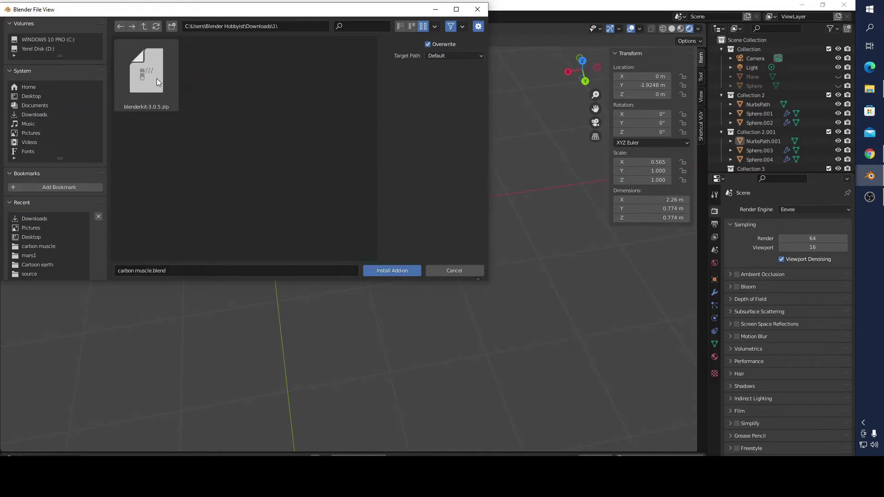
click(156, 79)
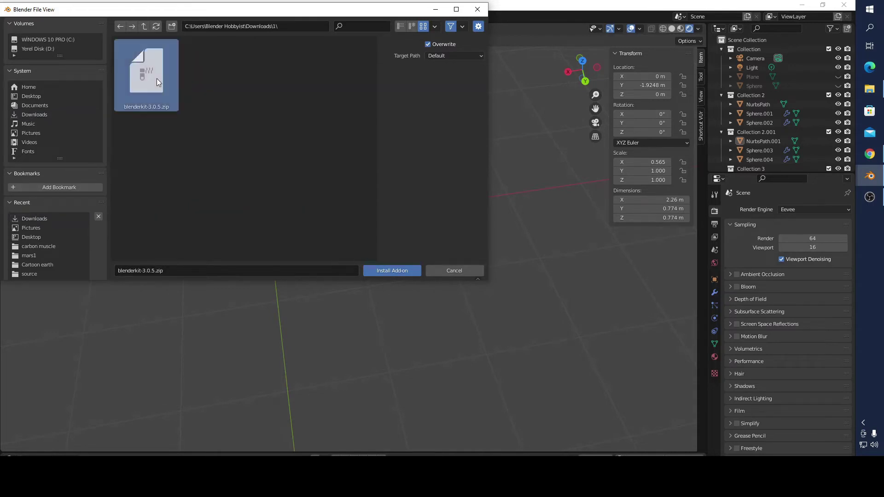
click(403, 272)
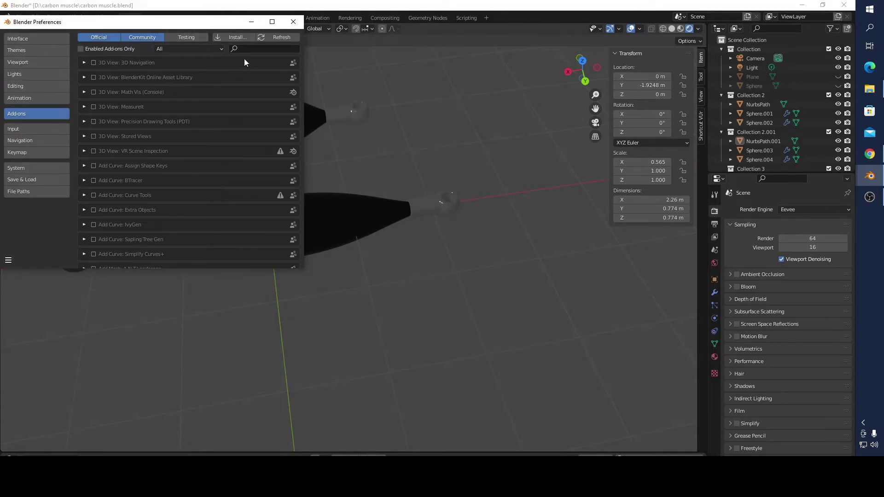
Step: Tick BlenderKit Online Asset Library, dismiss the welcome popup, save preferences, and close the window
click(94, 77)
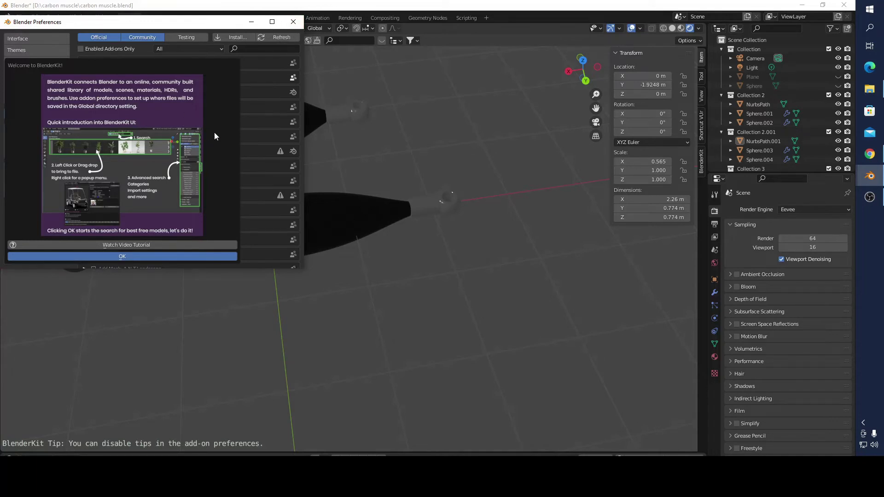
click(134, 256)
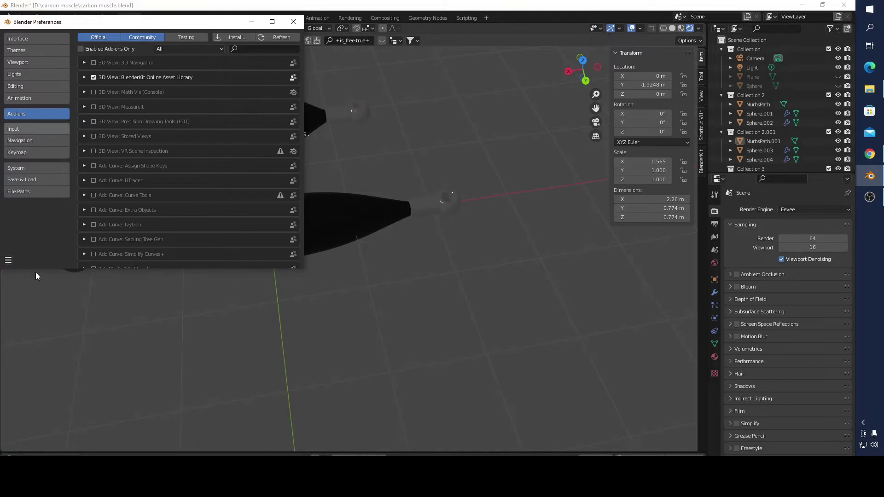
click(8, 261)
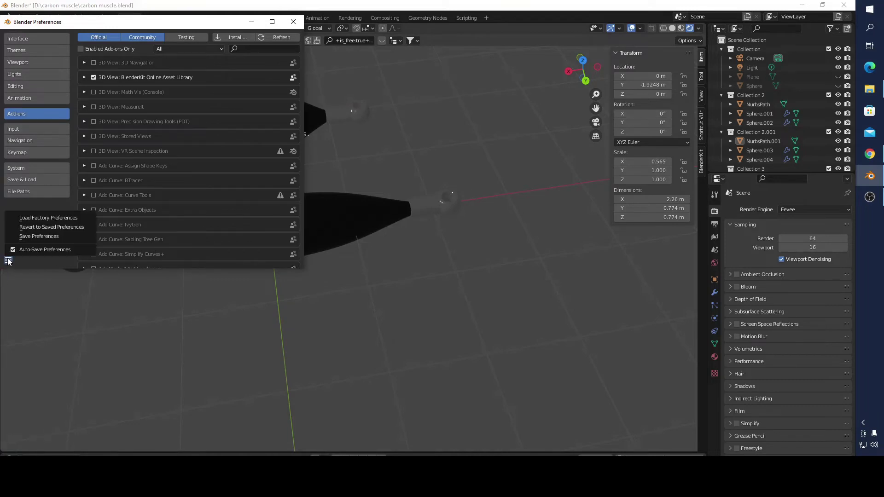
click(23, 236)
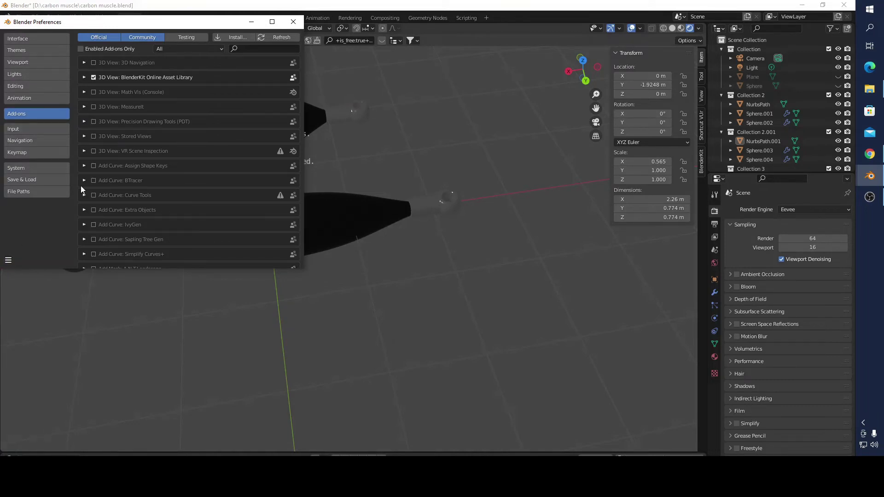
click(289, 22)
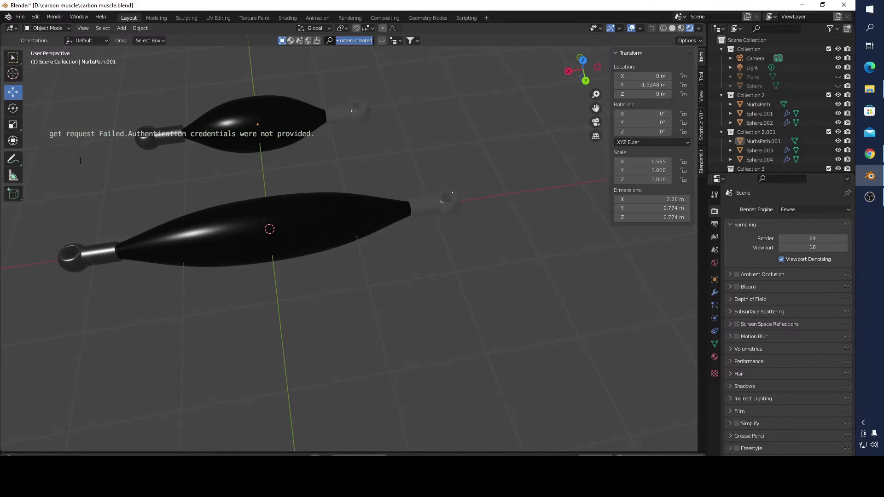
Step: Search BlenderKit for 'carbon' (200 model results), then switch to Materials showing 2999 results
text(nn)
key(Return)
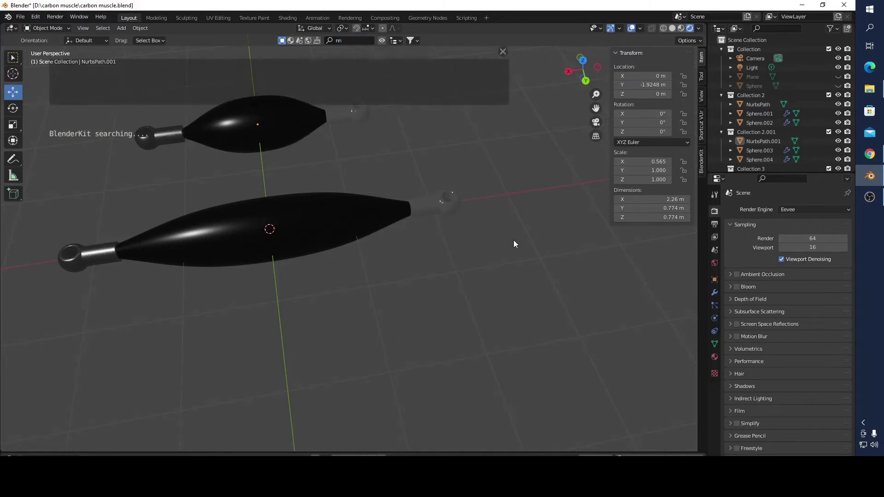
key(n)
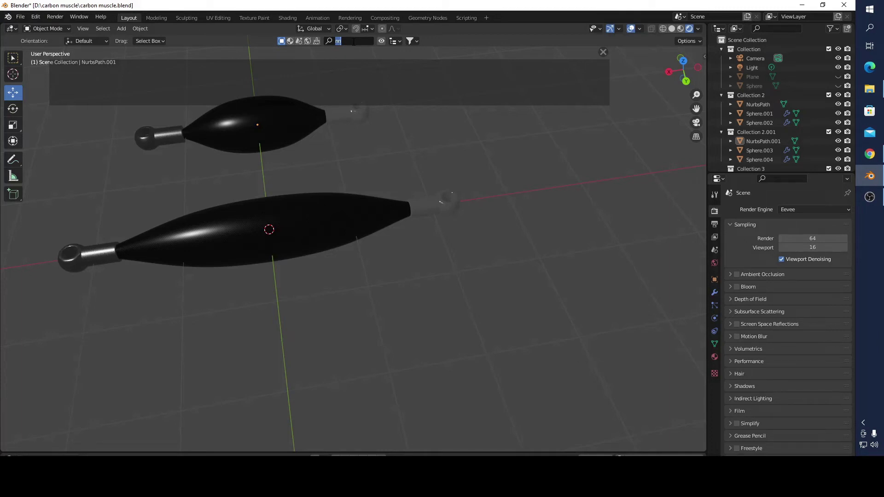
text(carbon)
key(Return)
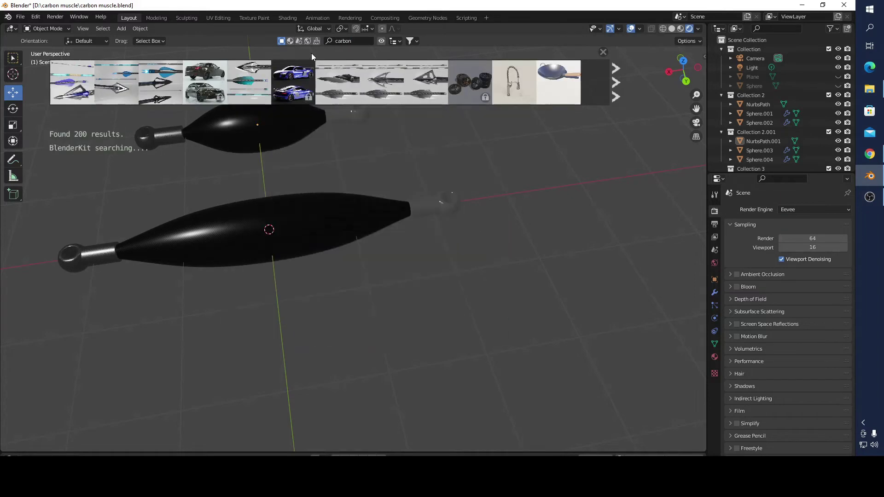
click(291, 41)
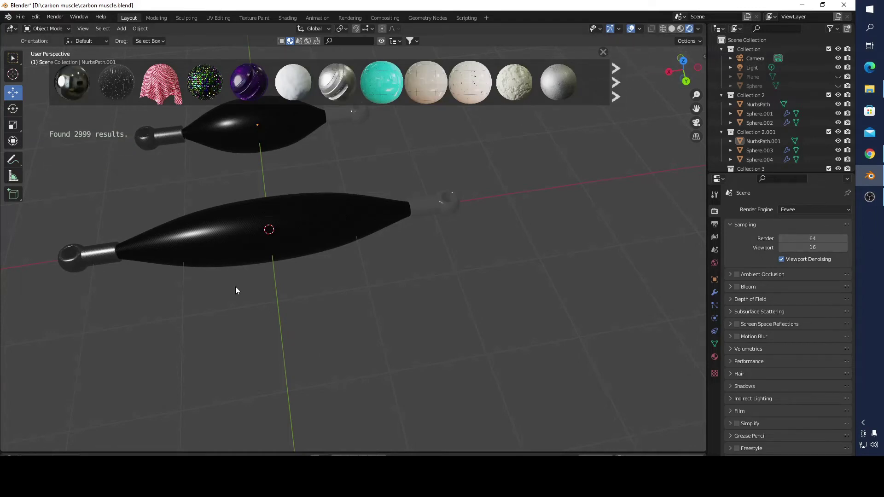
scroll(258, 253, up, 6)
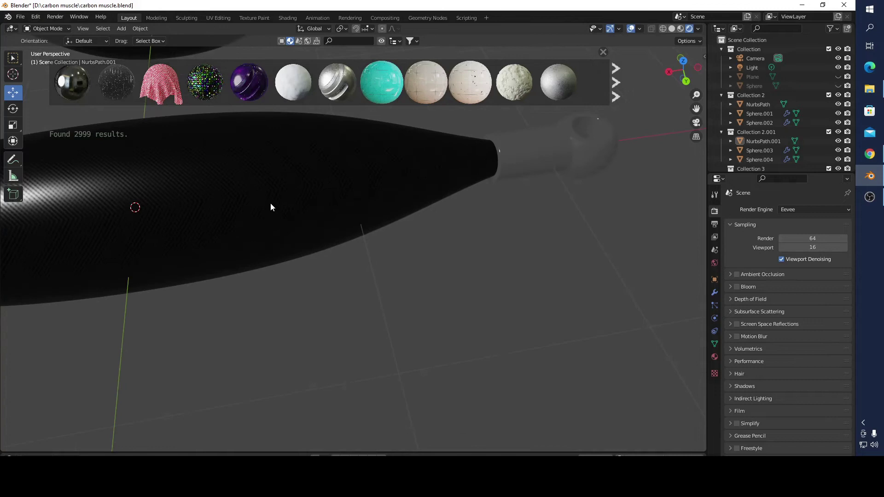
Step: Search BlenderKit materials for 'carbon', fixing the typo, to get 19 results
scroll(275, 203, down, 4)
middle_drag(274, 228, 375, 237)
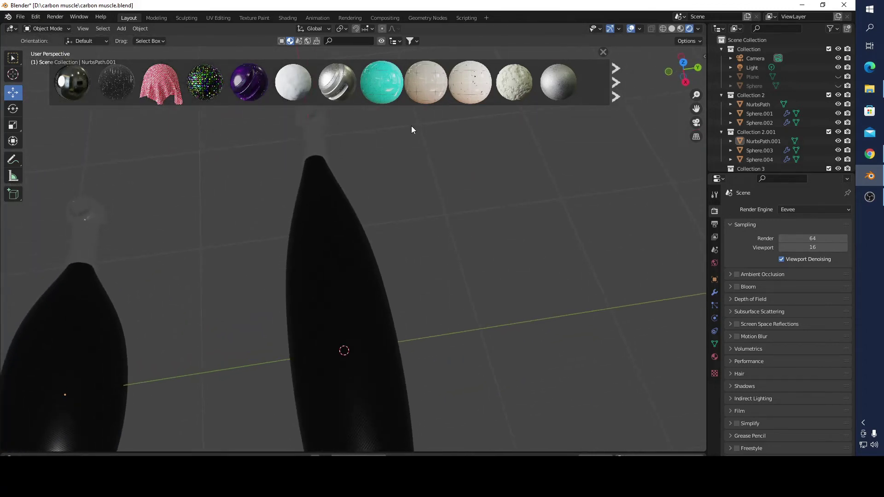
text(carbobn)
key(BackSpace)
key(BackSpace)
text(n)
key(Return)
Step: Drag the Carbon Fiber material onto the upper muscle body and orbit to check both muscles
mouse_move(178, 79)
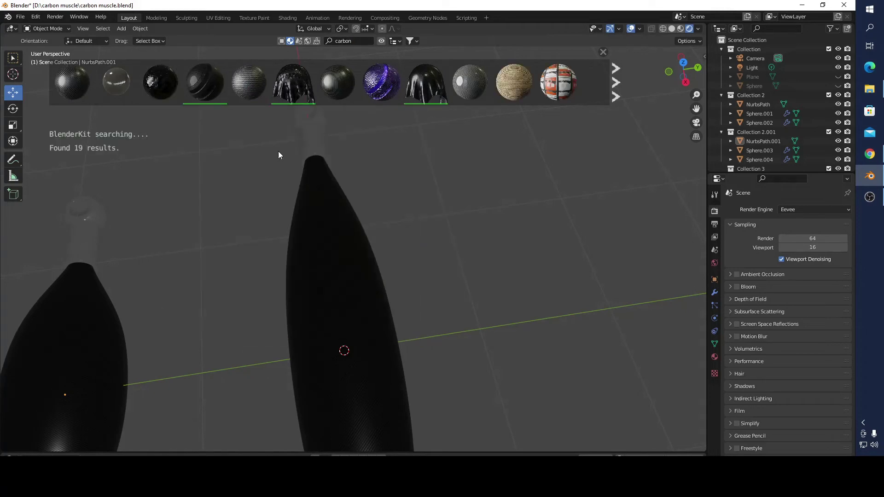
middle_drag(278, 151, 472, 187)
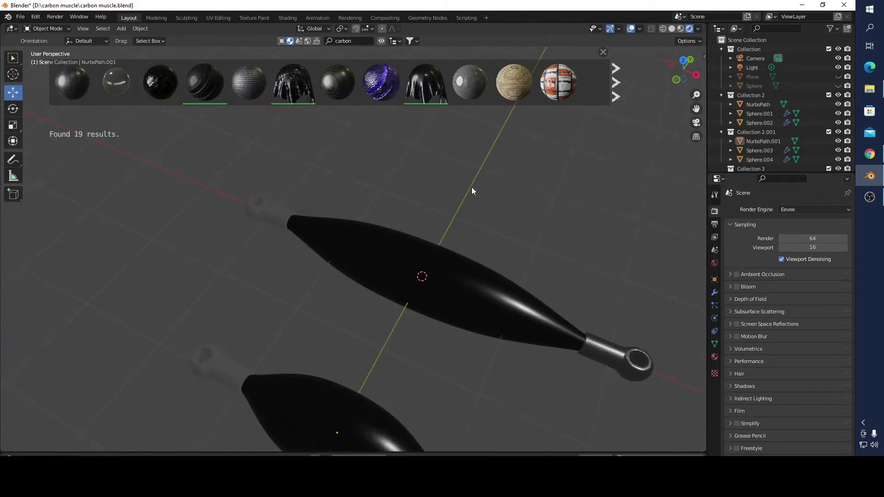
mouse_move(437, 87)
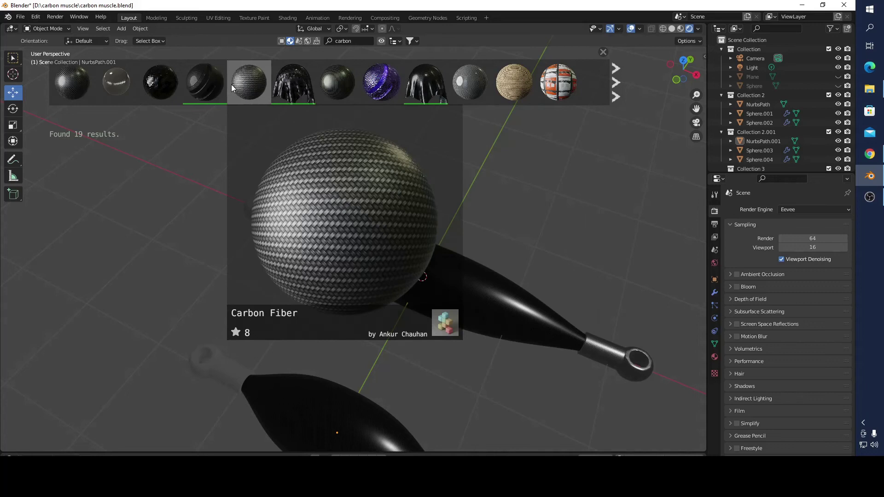
drag(181, 88, 485, 296)
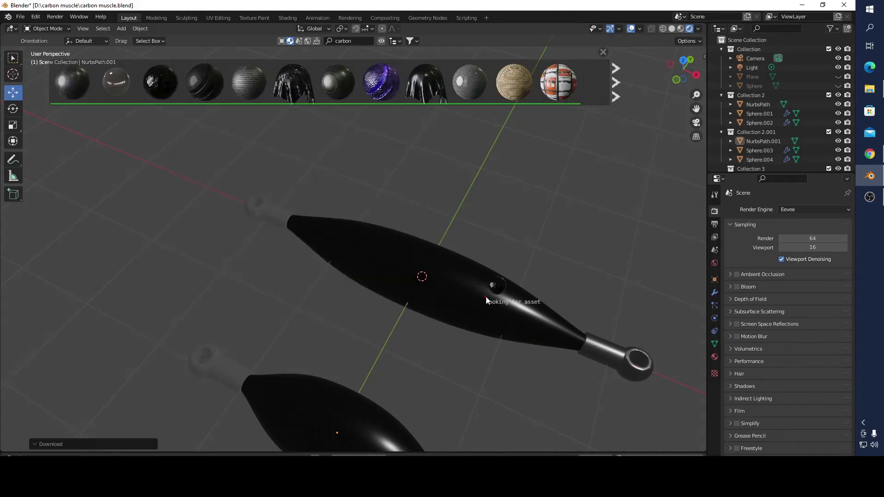
scroll(509, 308, up, 4)
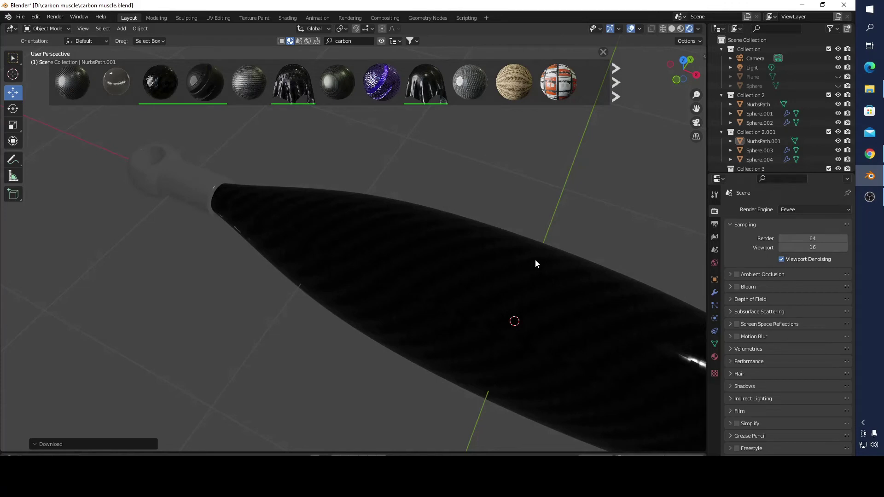
scroll(536, 262, down, 4)
middle_drag(537, 243, 516, 205)
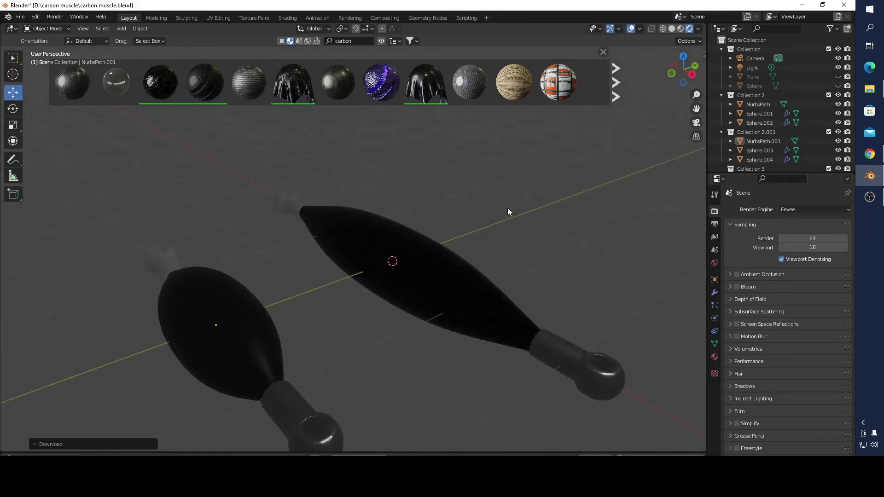
mouse_move(304, 90)
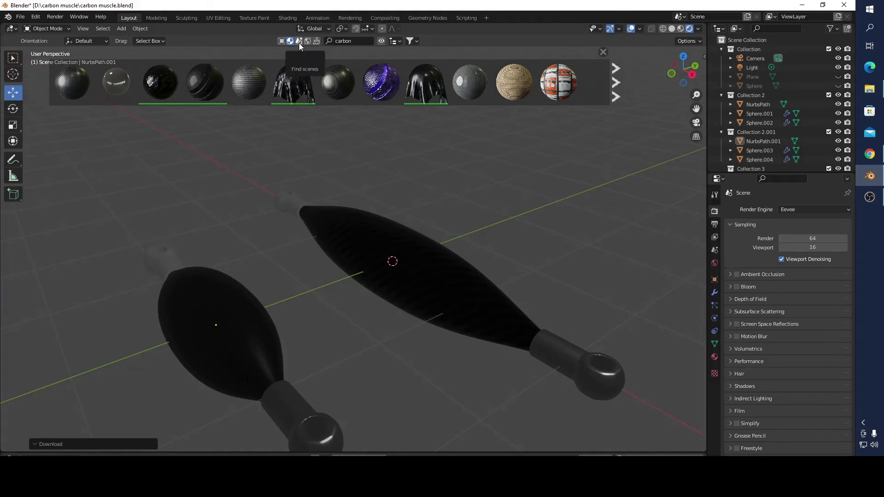
Step: Download the Castle Zavelstein Cellar HDRI at 1024 from BlenderKit's HDRI results as the world background
click(299, 42)
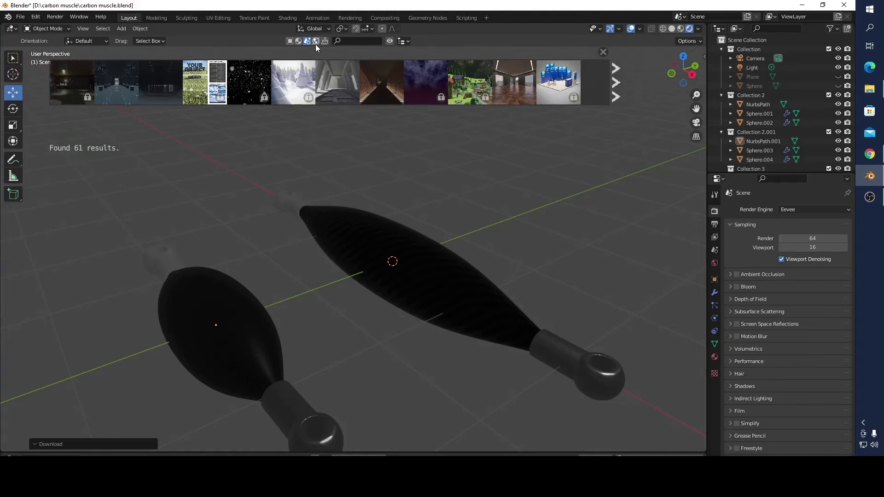
click(316, 43)
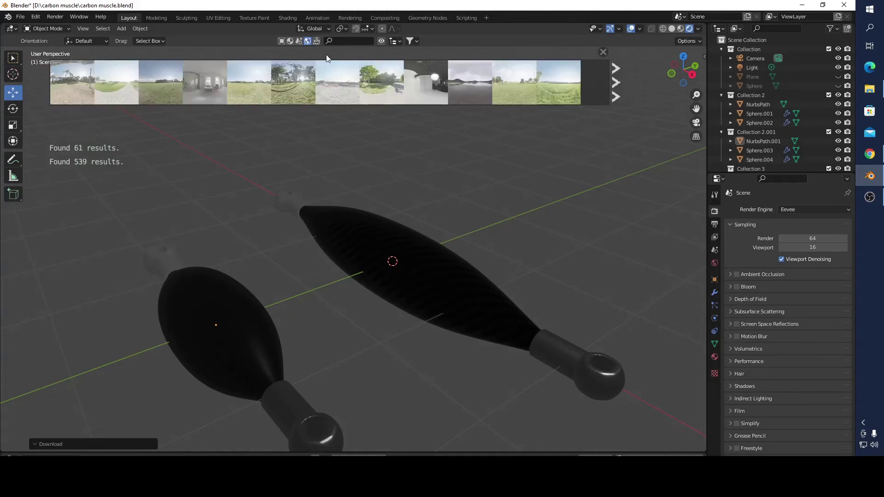
click(617, 94)
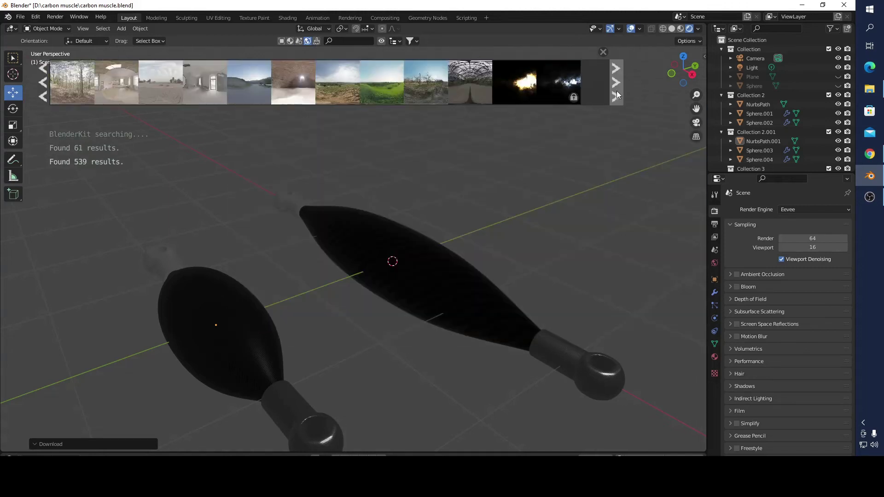
mouse_move(174, 74)
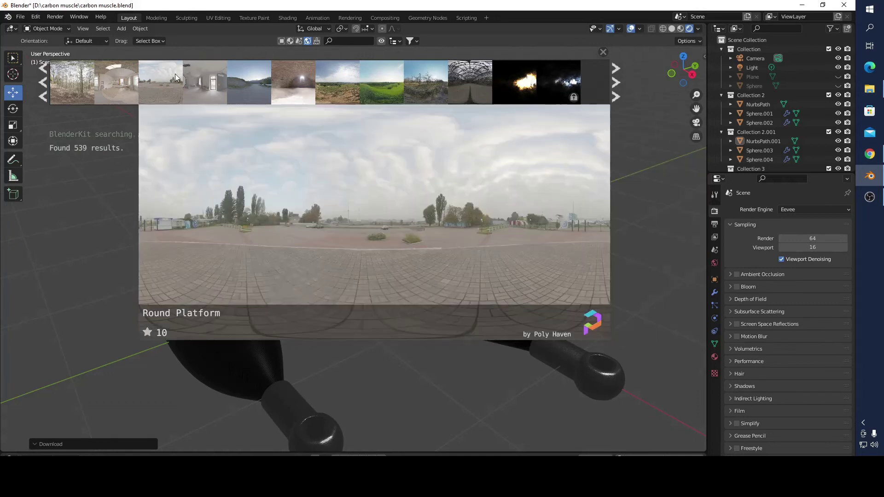
mouse_move(335, 82)
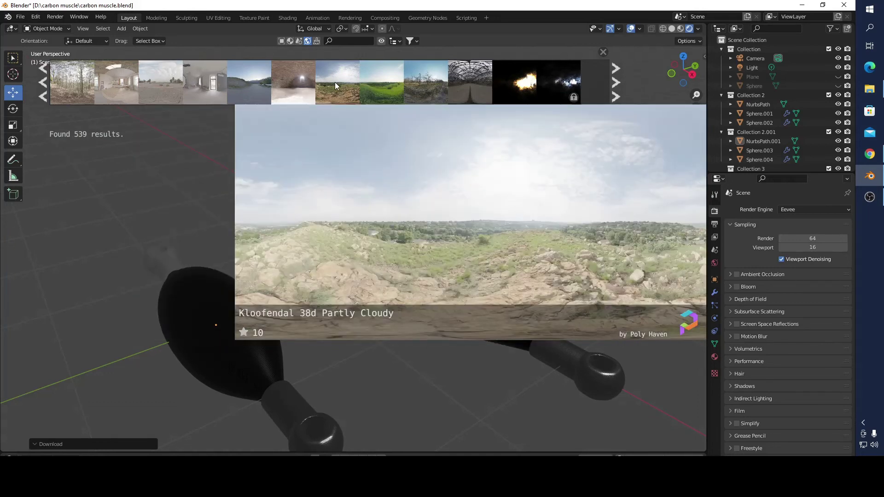
click(291, 83)
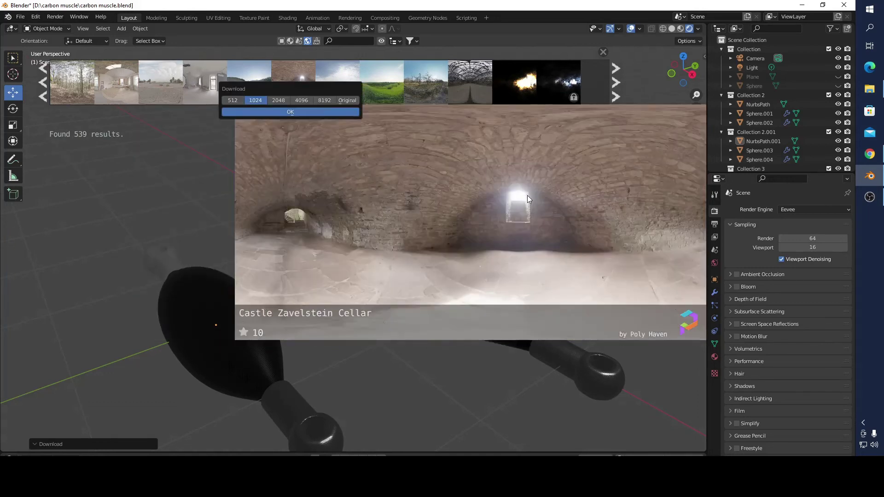
click(294, 111)
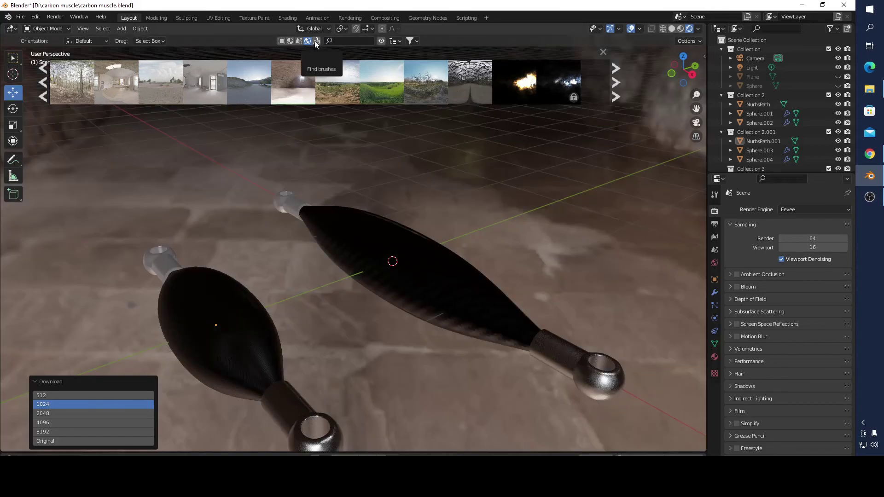
click(317, 42)
click(316, 41)
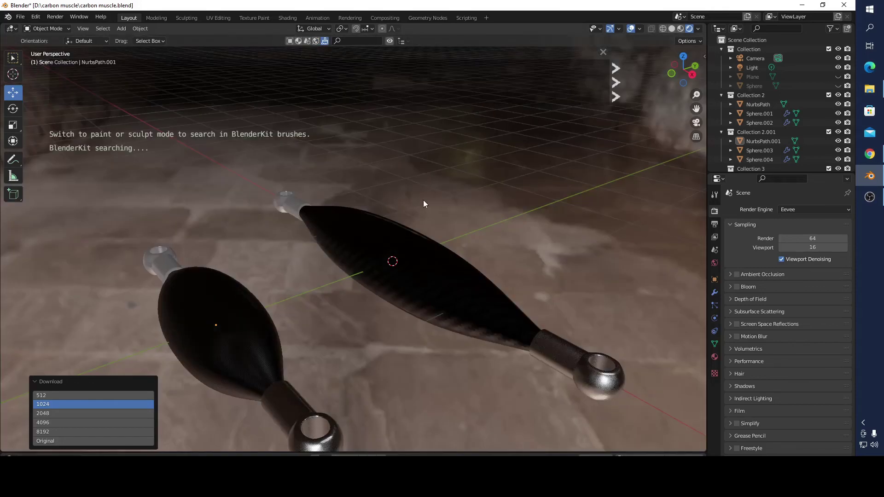
Step: Orbit lower inside the cellar and hide the BlenderKit asset bar via the header toggle
mouse_move(423, 200)
middle_down()
mouse_move(496, 176)
mouse_move(451, 162)
mouse_move(424, 185)
middle_up()
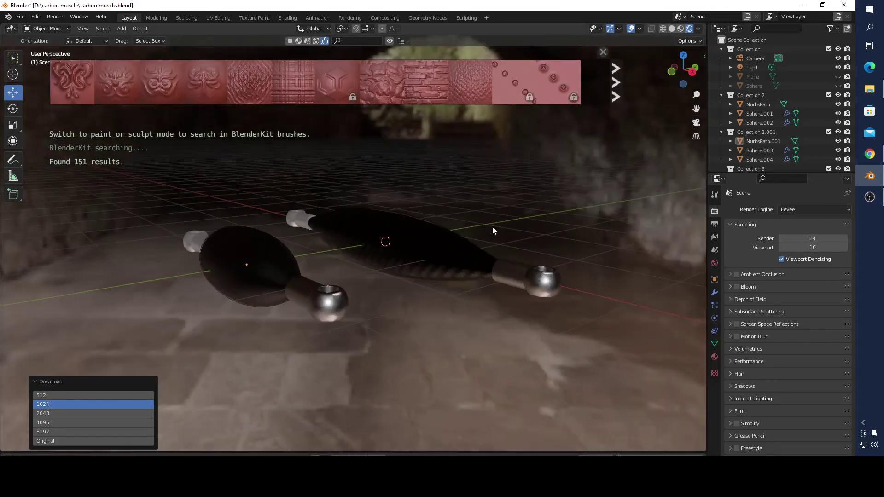
scroll(476, 178, down, 6)
scroll(433, 173, up, 6)
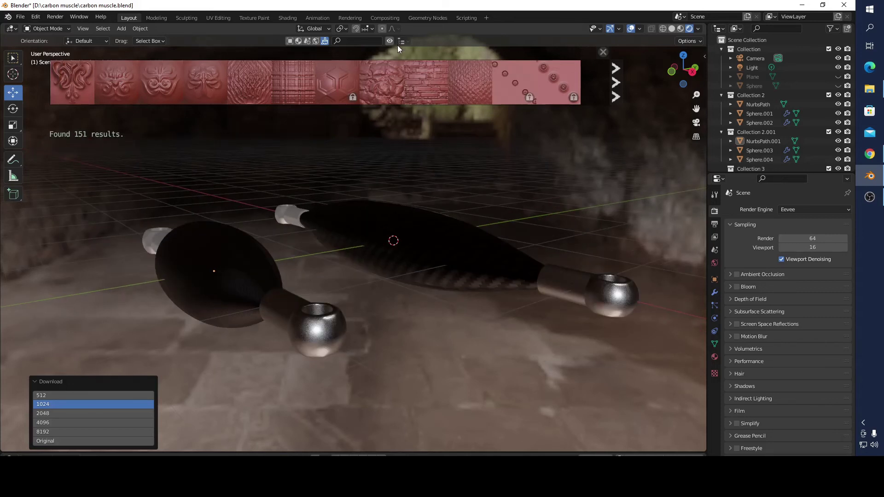
mouse_move(505, 87)
click(389, 41)
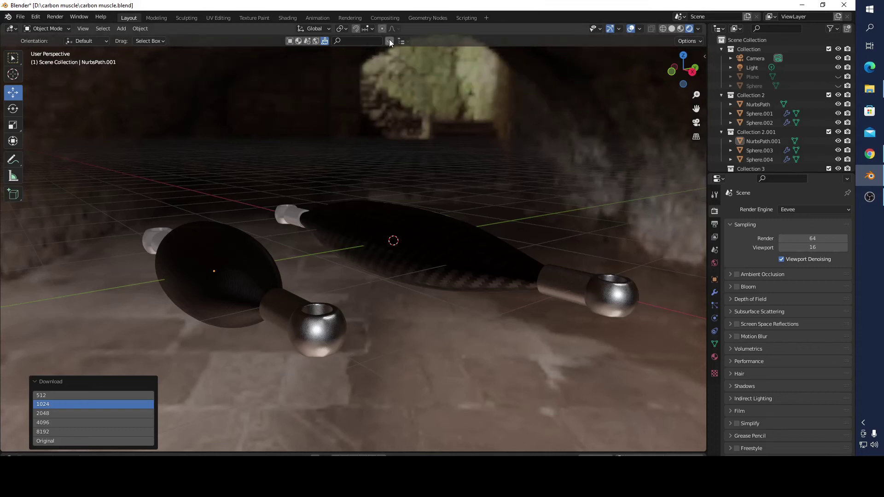
Step: Switch to Material Preview shading and orbit and zoom in on the carbon-fiber weave of both muscles
middle_drag(407, 161, 422, 214)
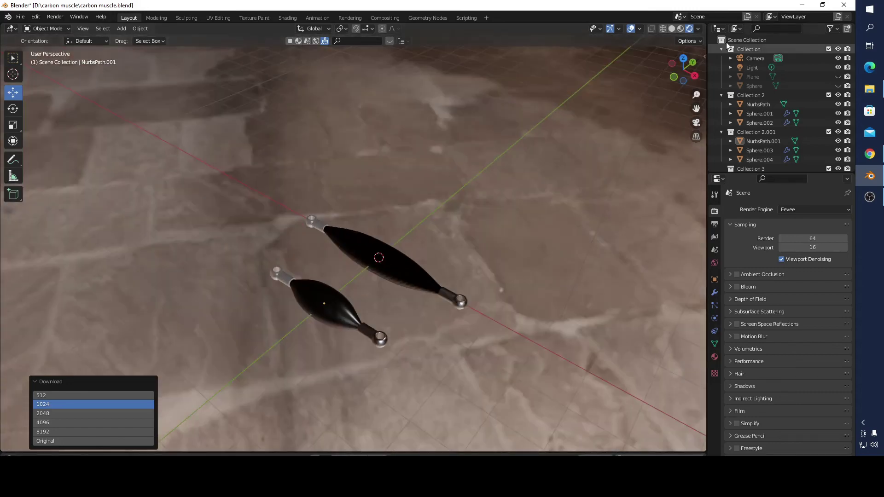
click(680, 29)
middle_drag(496, 191, 482, 164)
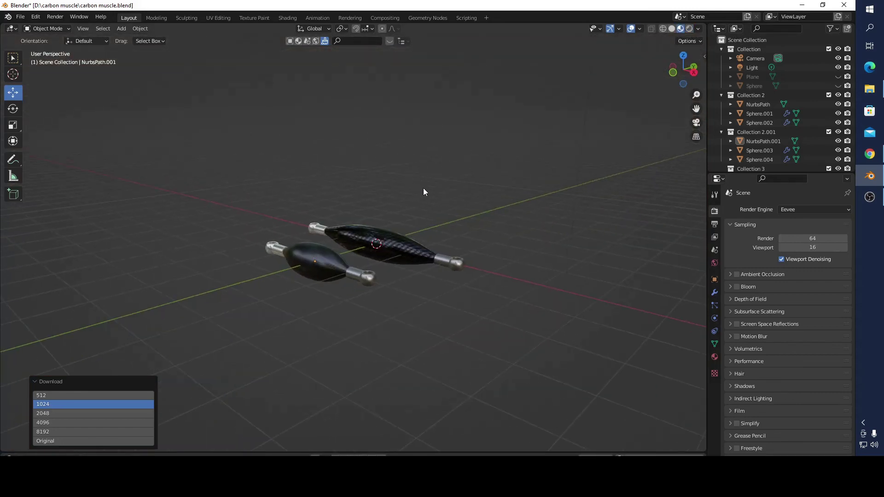
scroll(426, 196, up, 6)
middle_drag(425, 195, 461, 237)
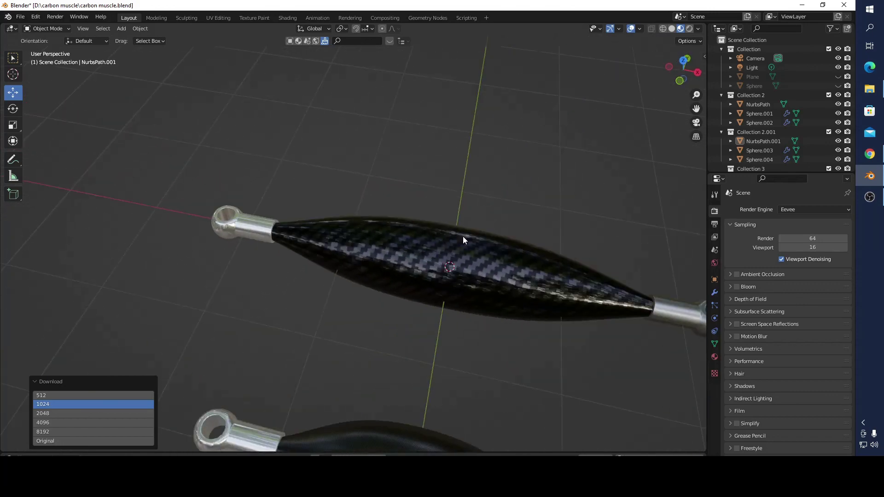
scroll(475, 234, up, 6)
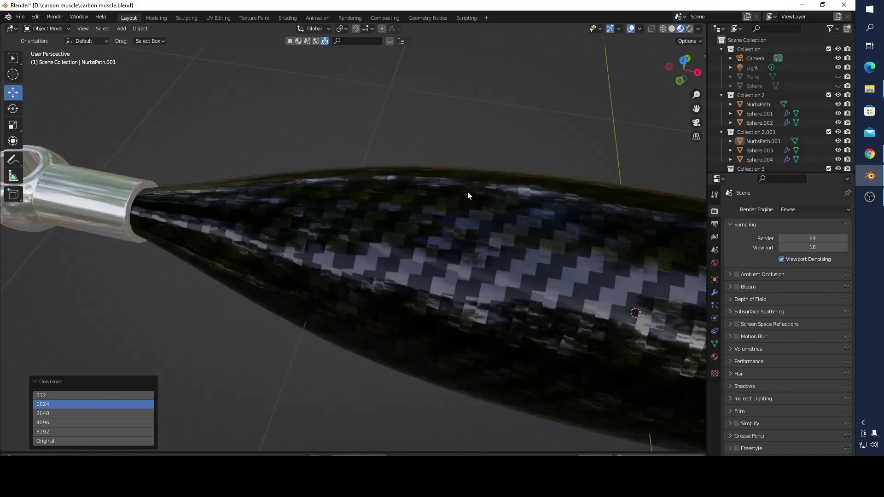
scroll(466, 195, down, 8)
middle_drag(476, 205, 442, 170)
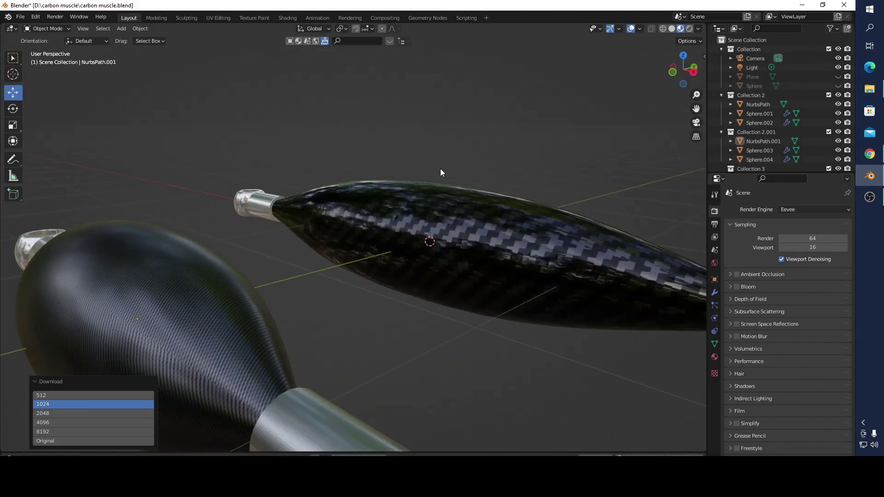